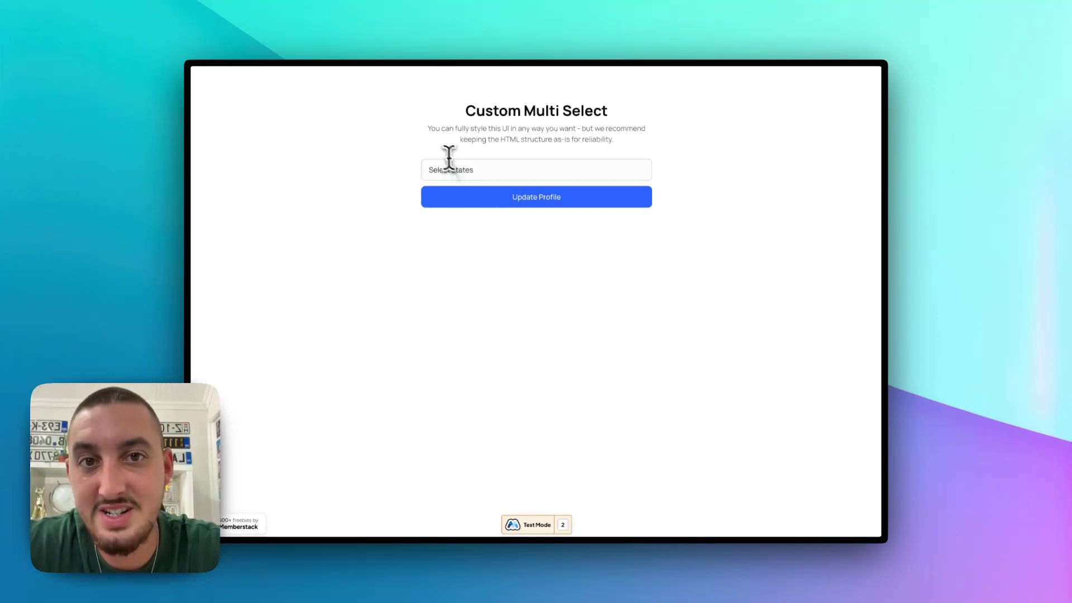
In the states dropdown, filter with 'Cal' and add California, then add Arizona.
left_click(484, 165)
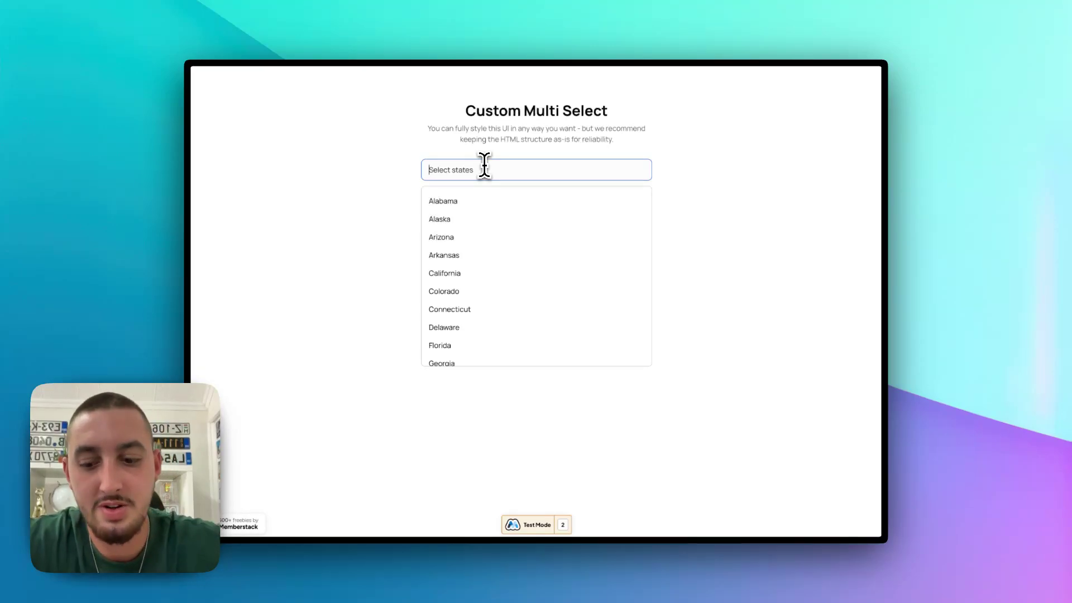
type("Cali")
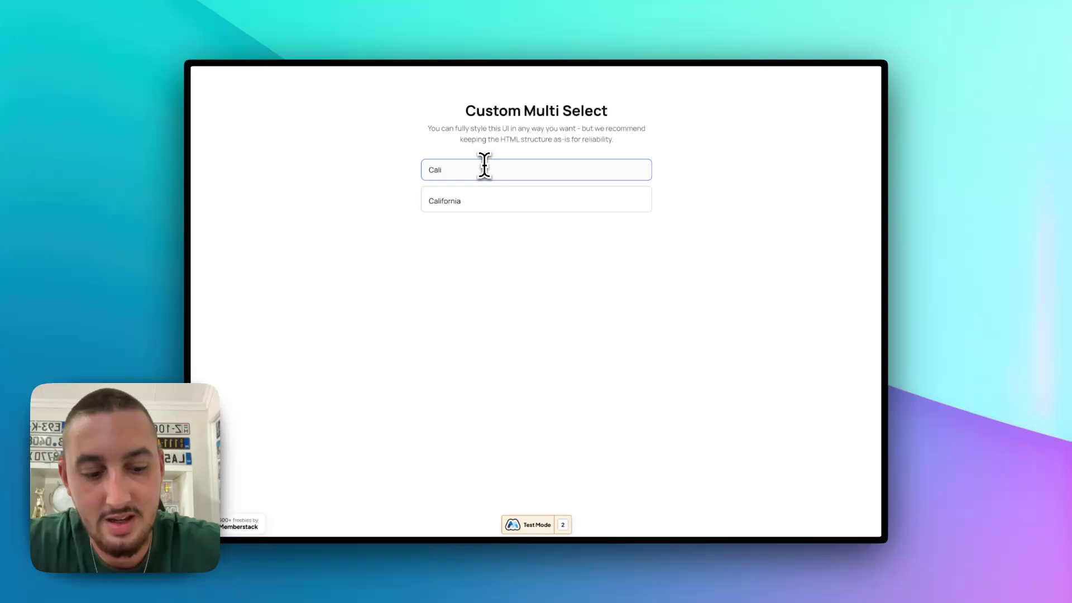
key("Down")
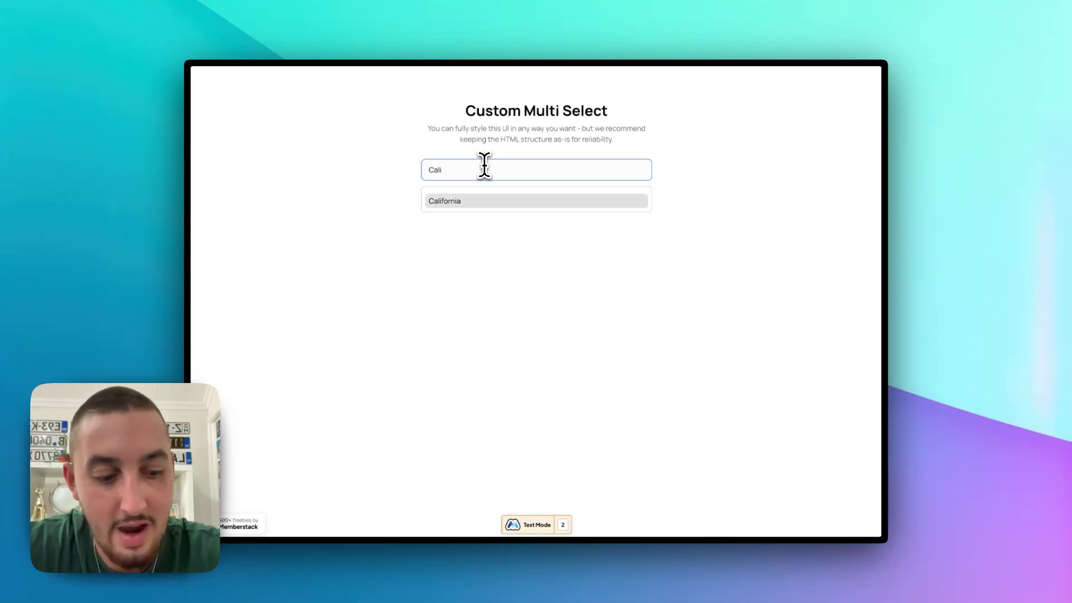
key("Return")
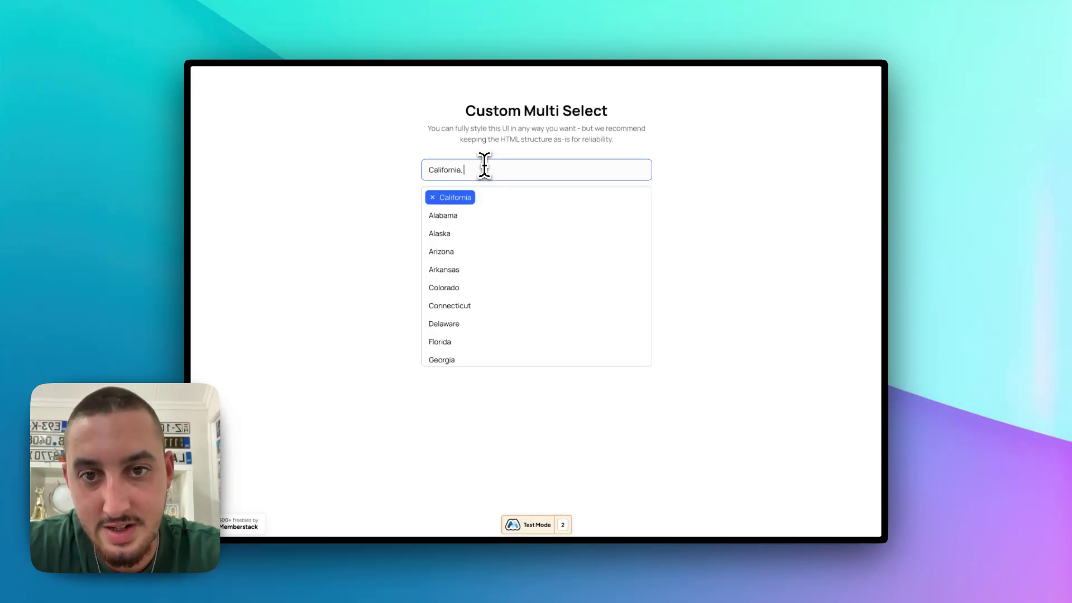
key("Down")
key("Down")
key("Down")
key("Down")
key("Down")
key("Down")
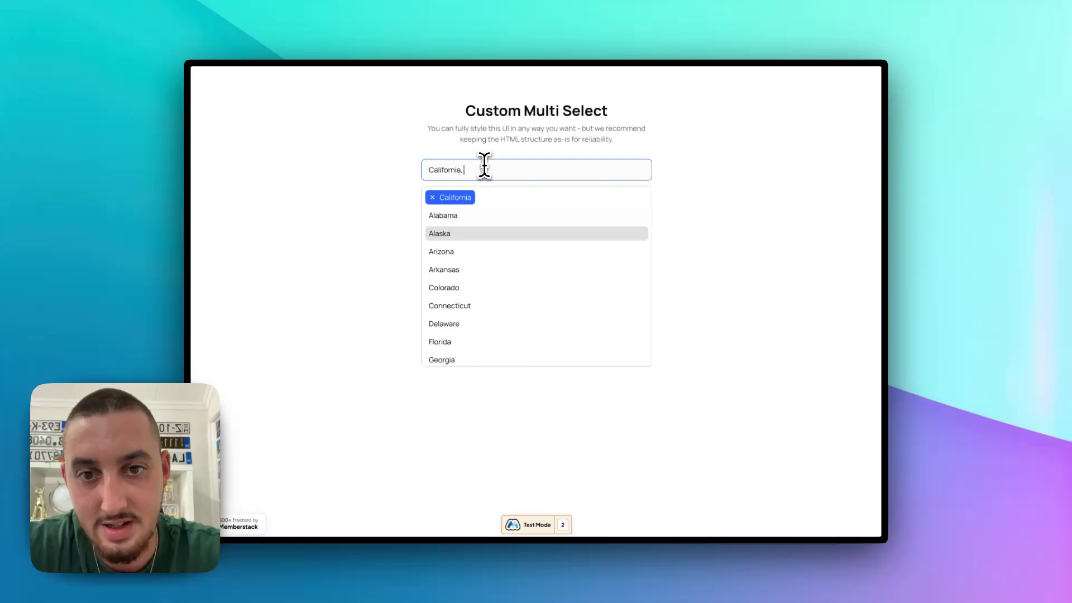
key("Up")
key("Up")
key("Up")
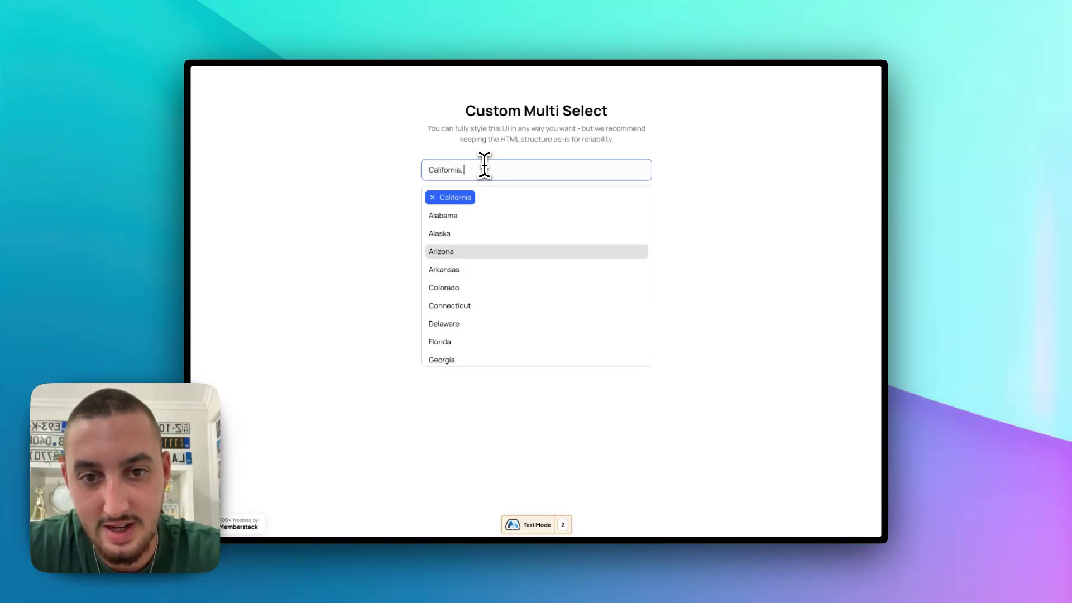
key("Return")
Filter with 'Dela' to add Delaware, add Massachusetts from further down, then close the list.
type("Dela")
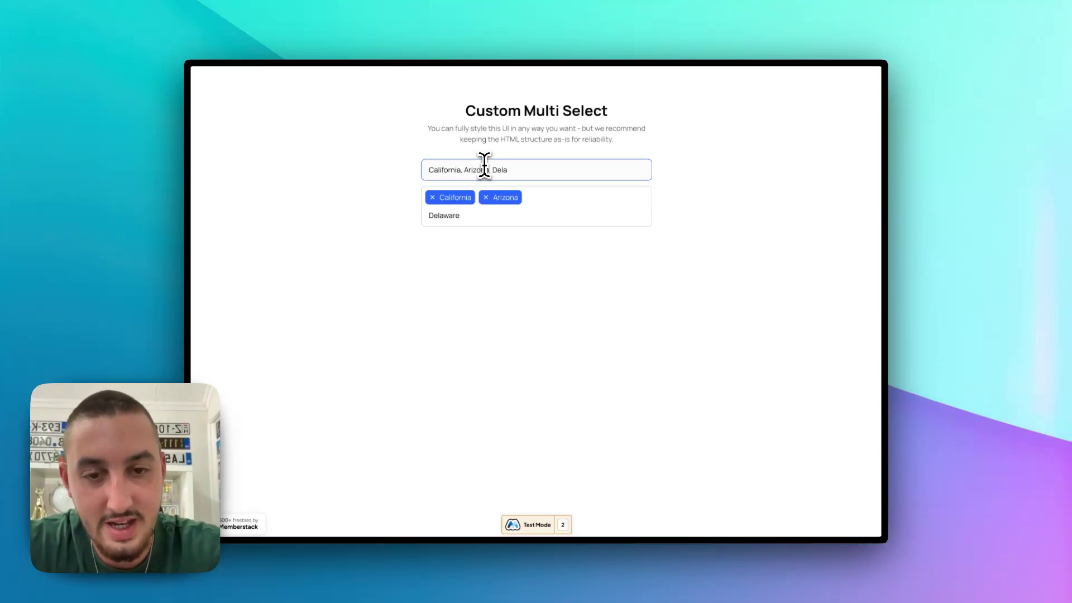
key("Down")
key("Return")
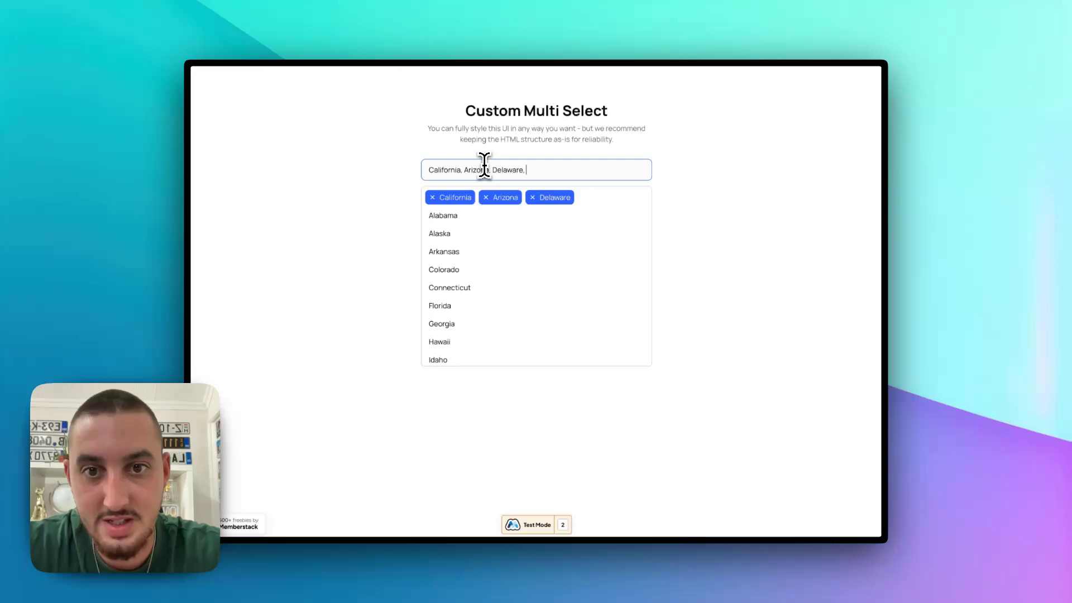
scroll(472, 296, "down", 4)
scroll(467, 316, "down", 2)
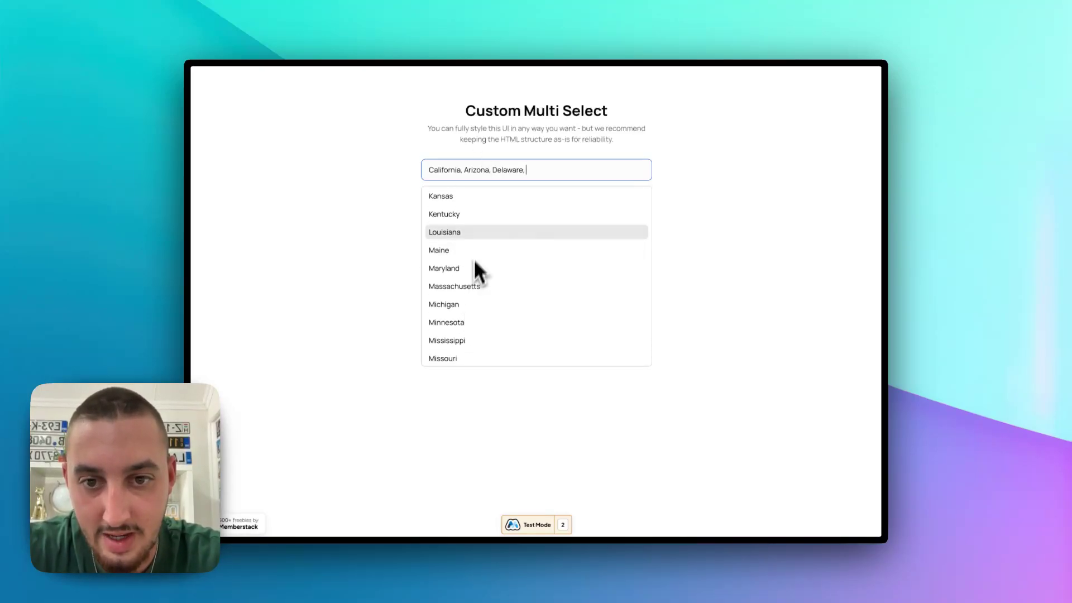
left_click(476, 288)
left_click(698, 198)
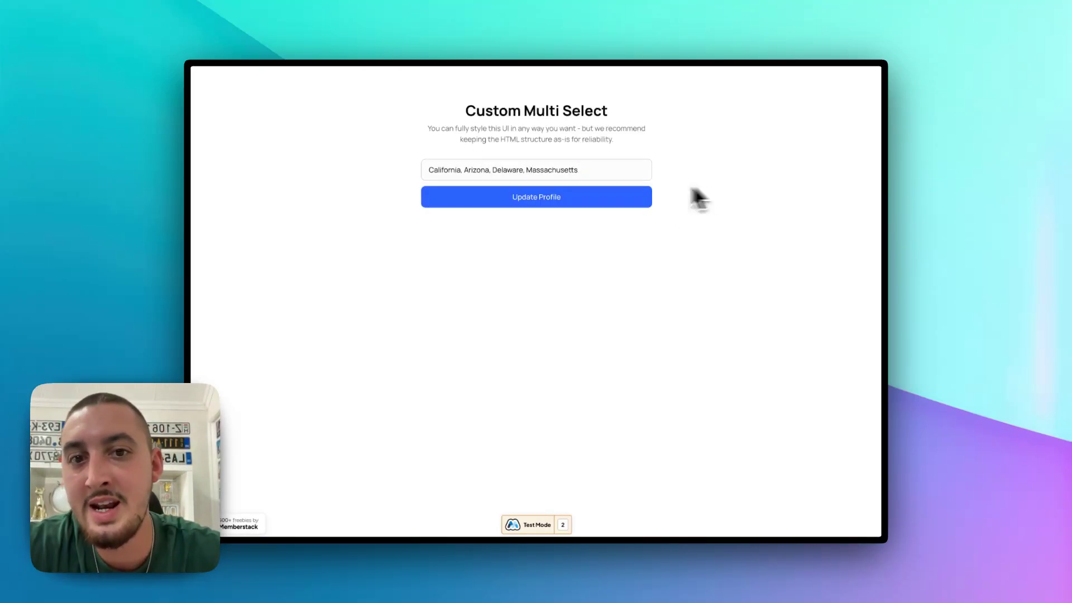
Update the profile and verify Memberstack's States field shows California, Arizona, Delaware, Massachusetts.
left_click(503, 200)
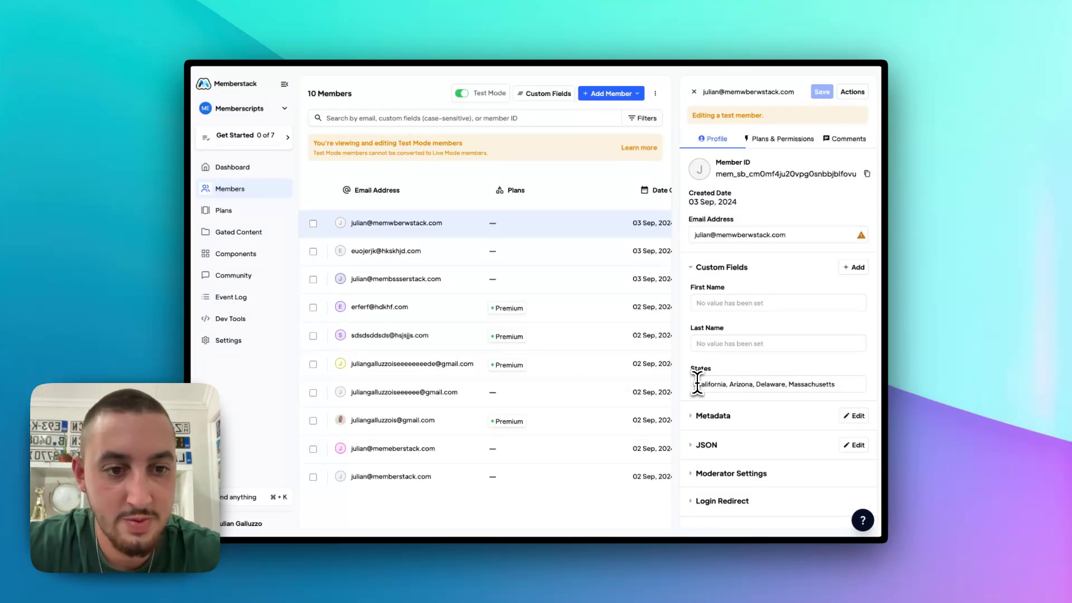
left_click_drag(698, 384, 854, 383)
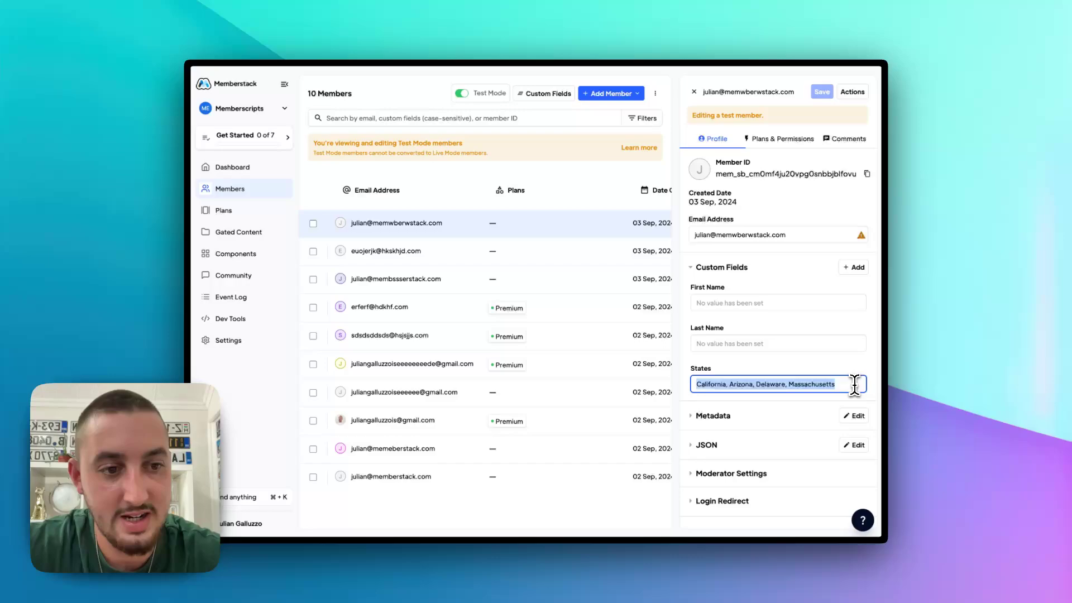
left_click(832, 367)
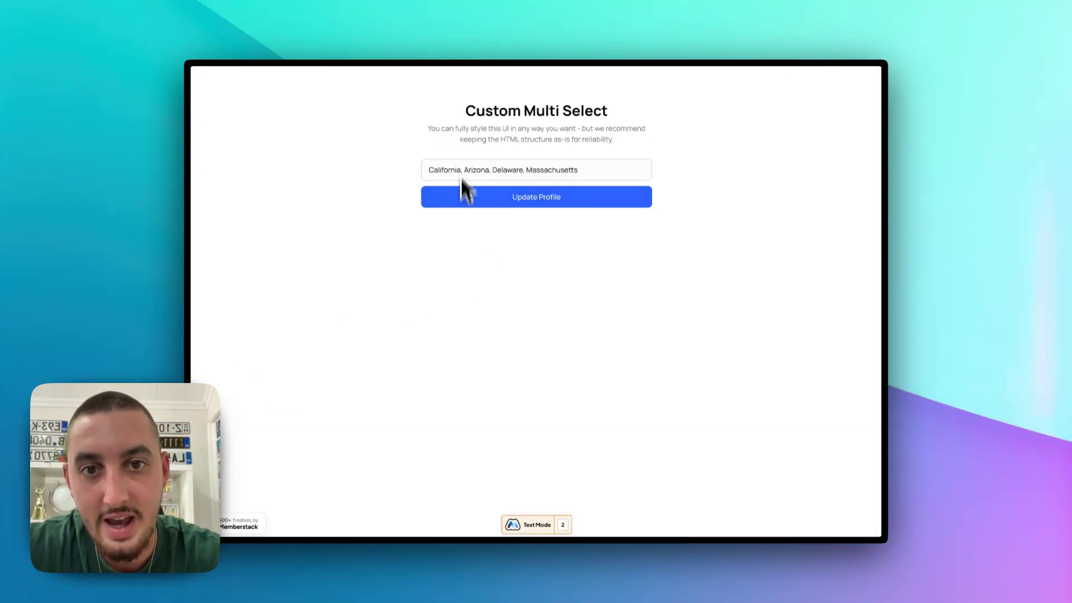
Remove the Delaware chip from the chosen states and update the profile.
left_click(578, 170)
left_click(540, 202)
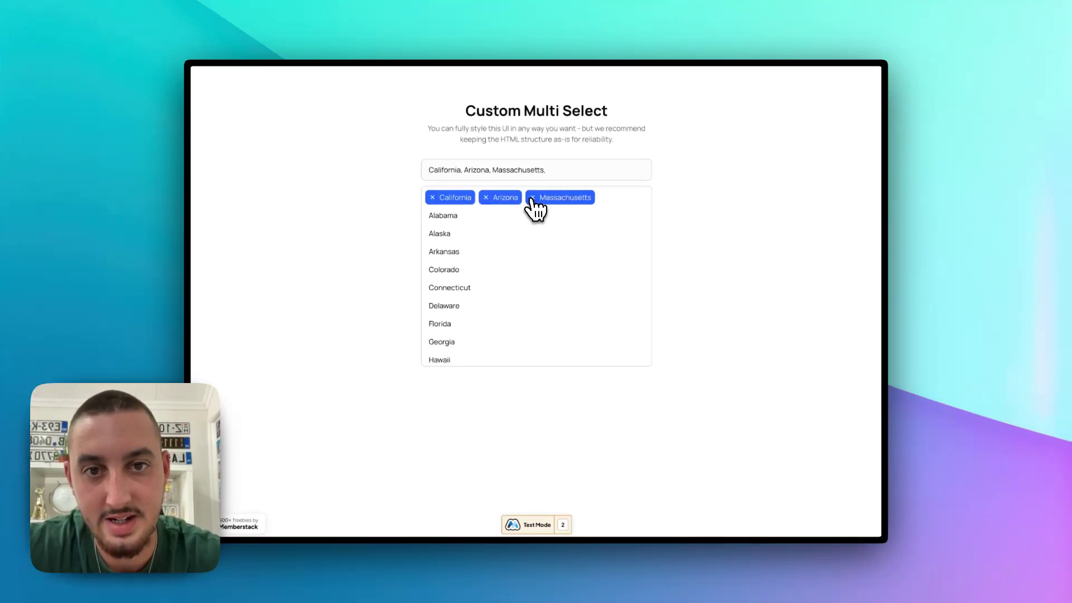
left_click(652, 180)
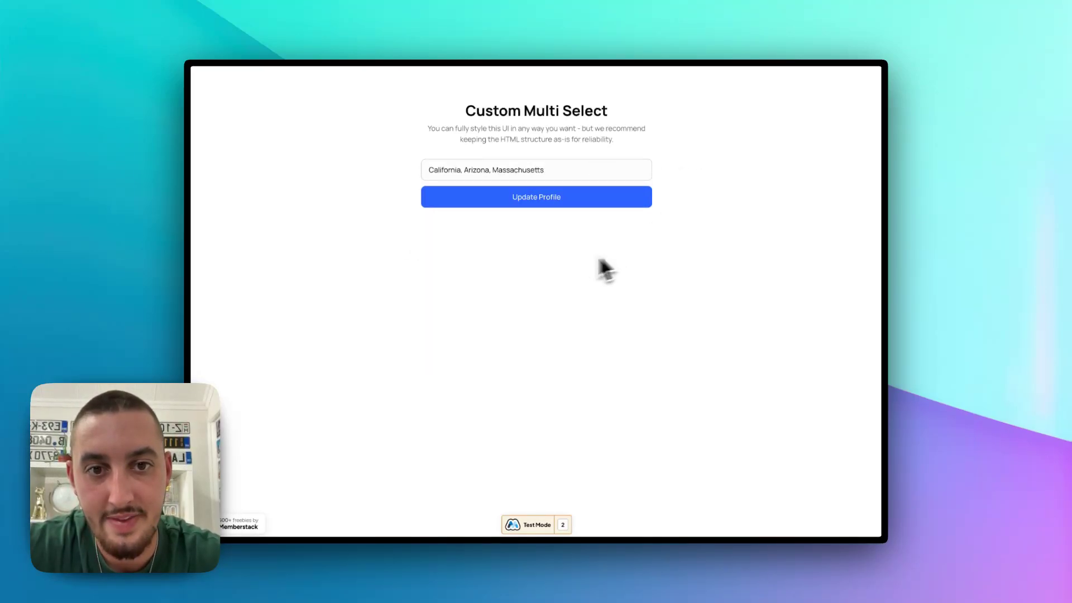
left_click(557, 200)
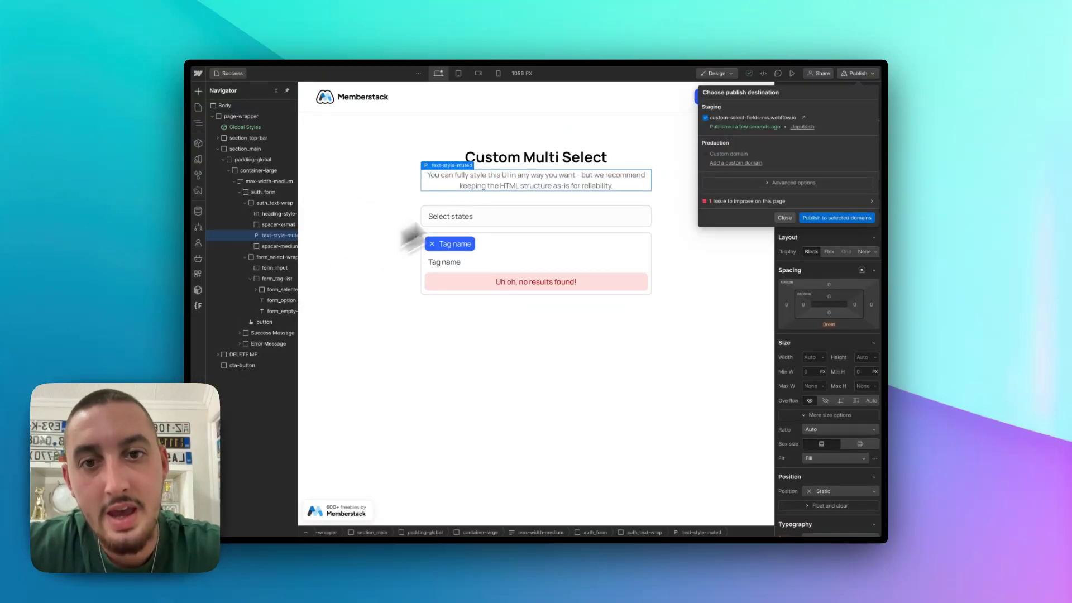
Select form_select-wrapper in the Navigator, then show the Pages panel listing the site's pages.
key("Escape")
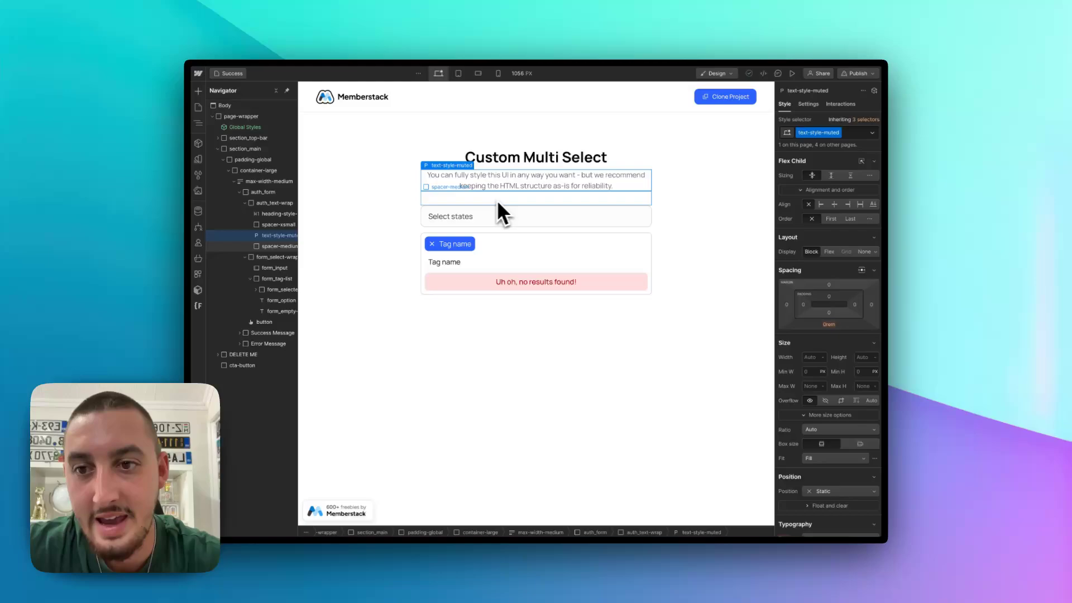
left_click(268, 258)
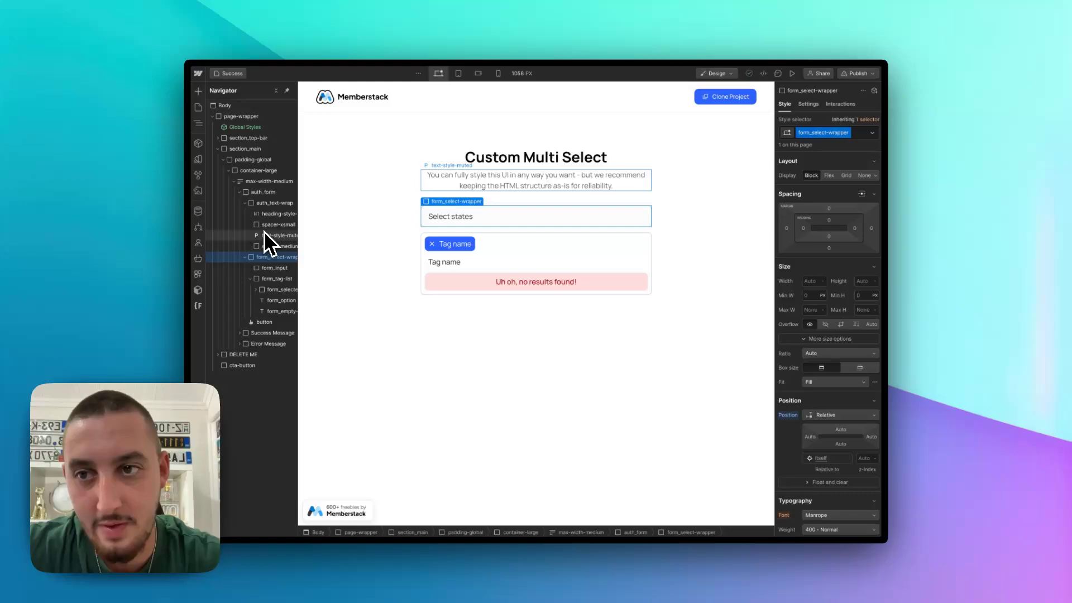
left_click(199, 108)
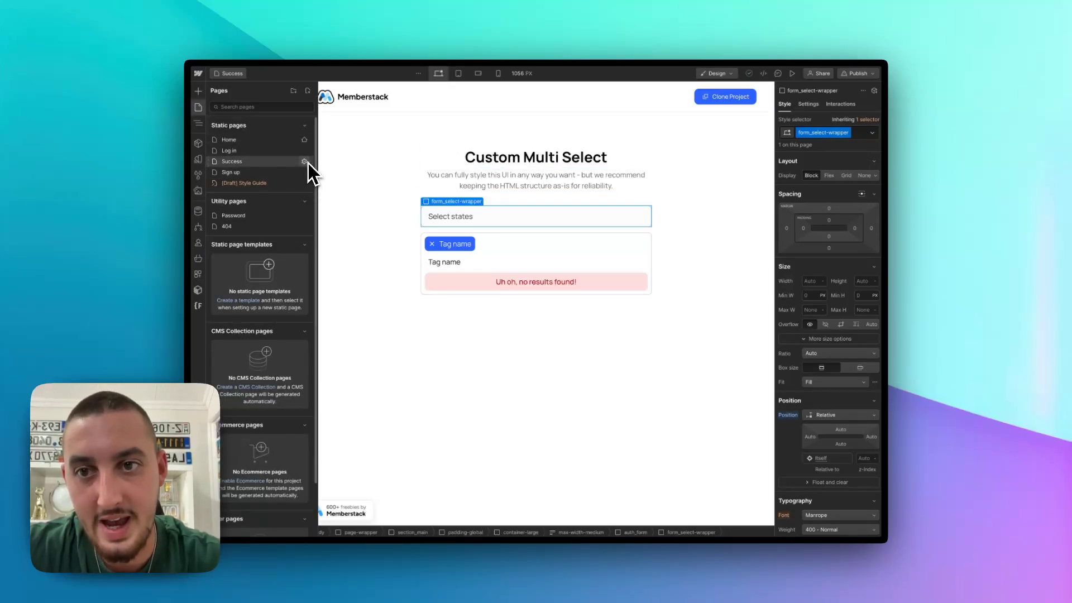
left_click(305, 162)
scroll(423, 298, "down", 15)
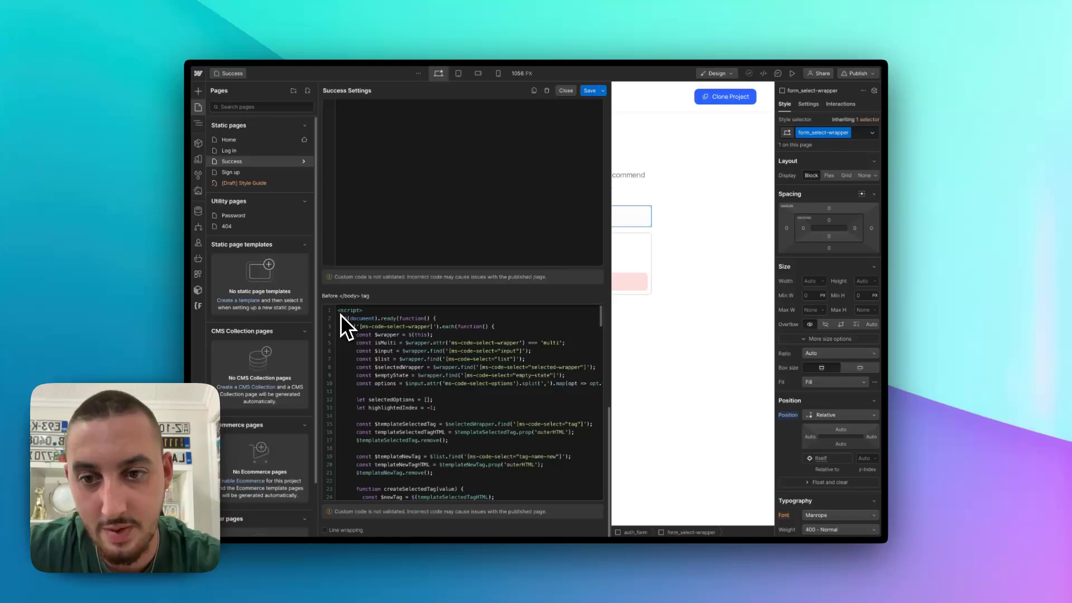
scroll(373, 360, "down", 20)
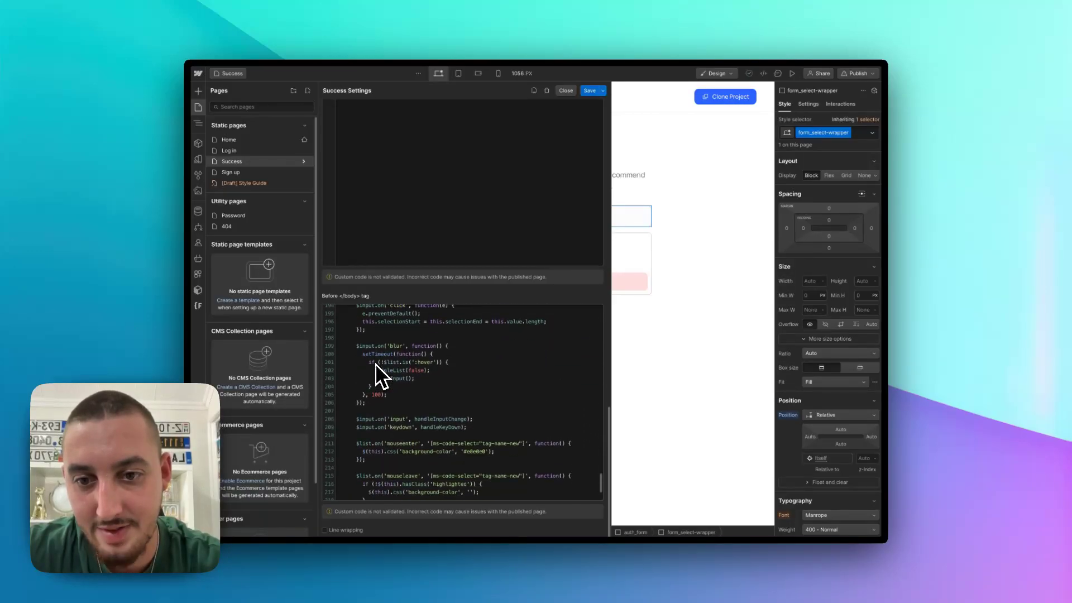
scroll(377, 366, "up", 15)
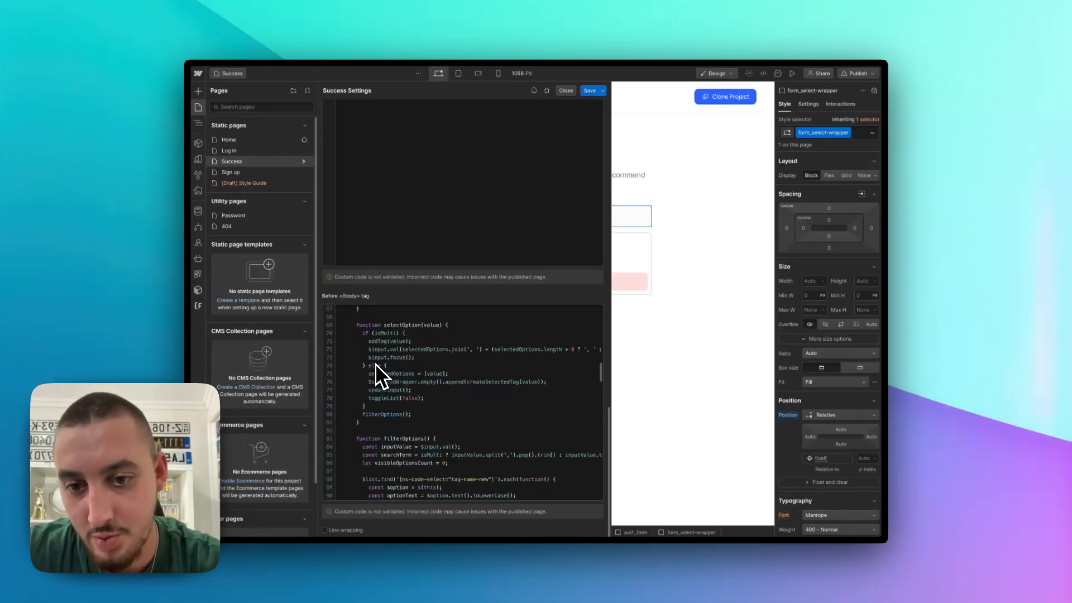
scroll(376, 363, "up", 10)
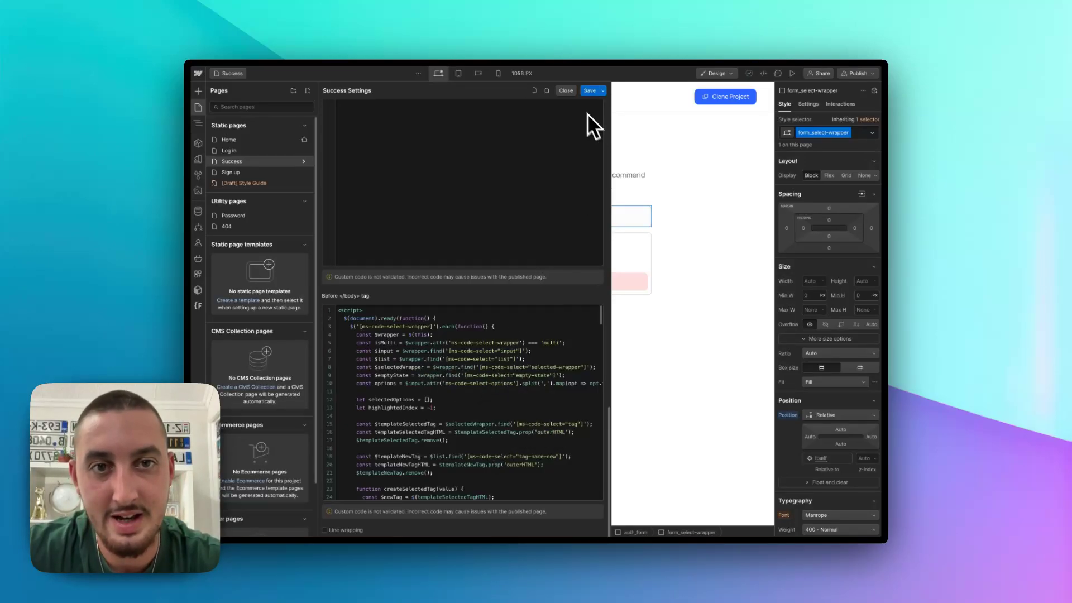
left_click(565, 90)
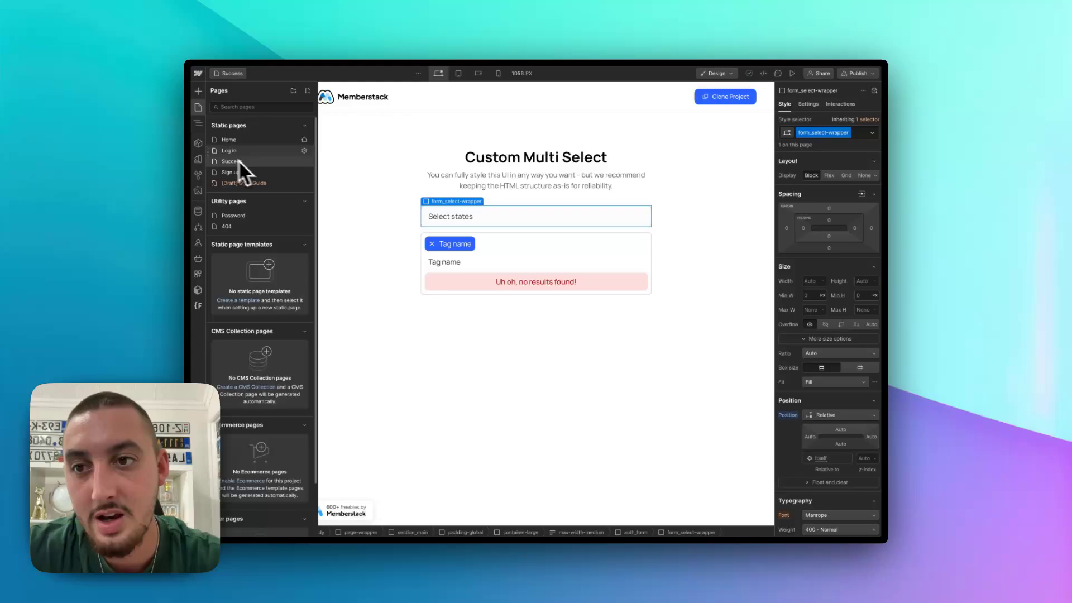
Inspect Settings for the select wrapper, empty-state text, and form_input field with its custom attributes.
left_click(199, 124)
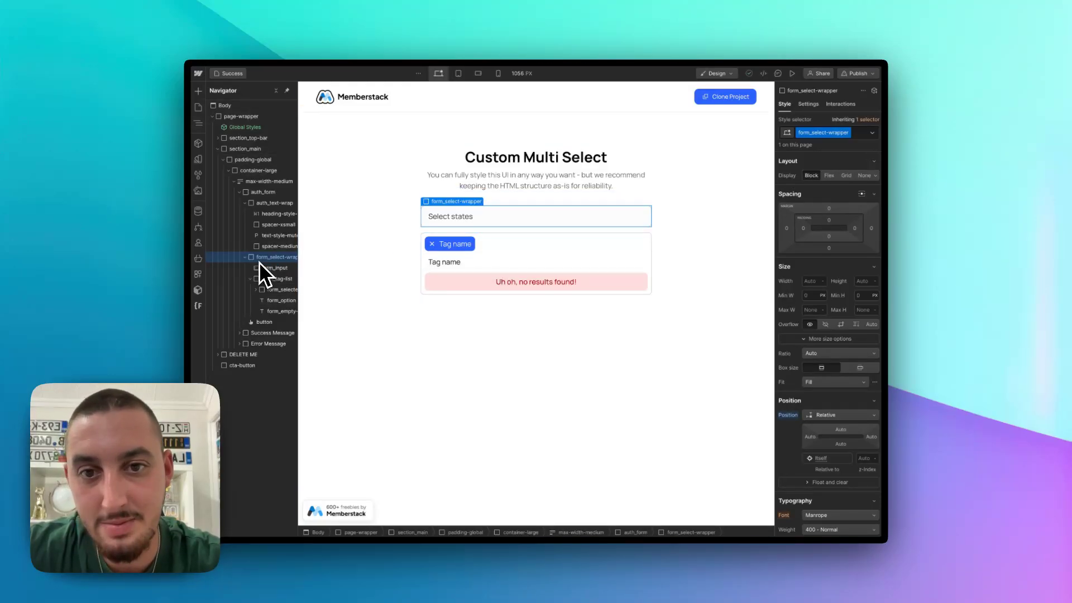
left_click(808, 104)
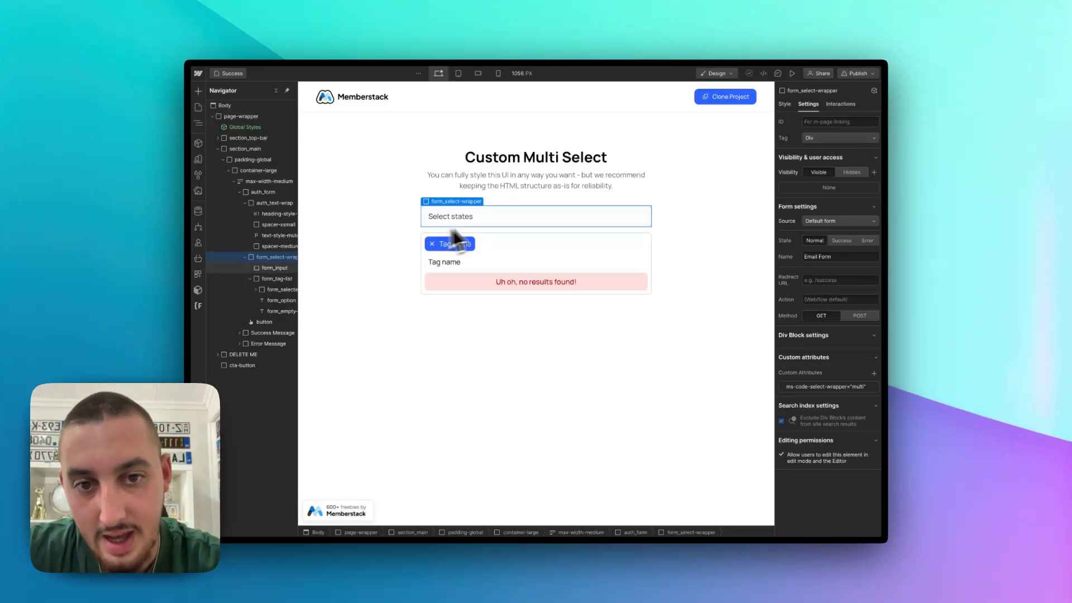
left_click(491, 283)
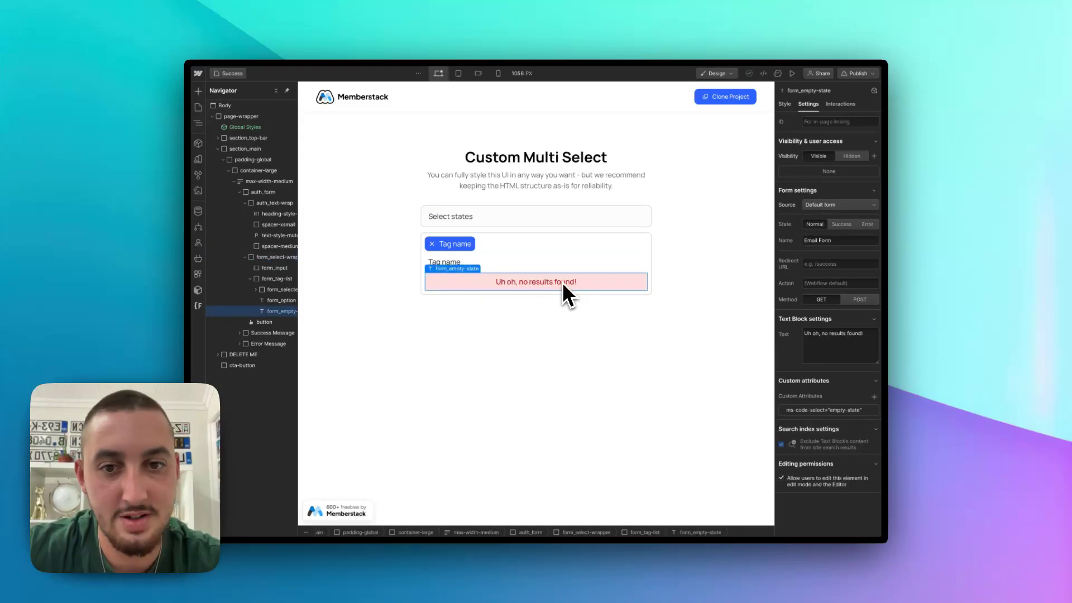
left_click(508, 223)
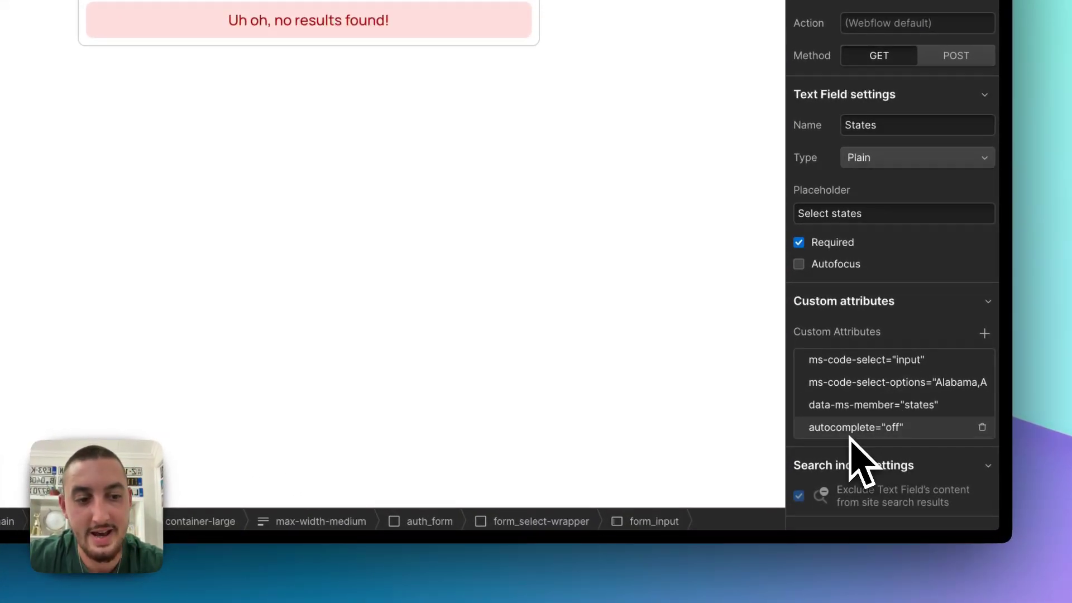
left_click(850, 433)
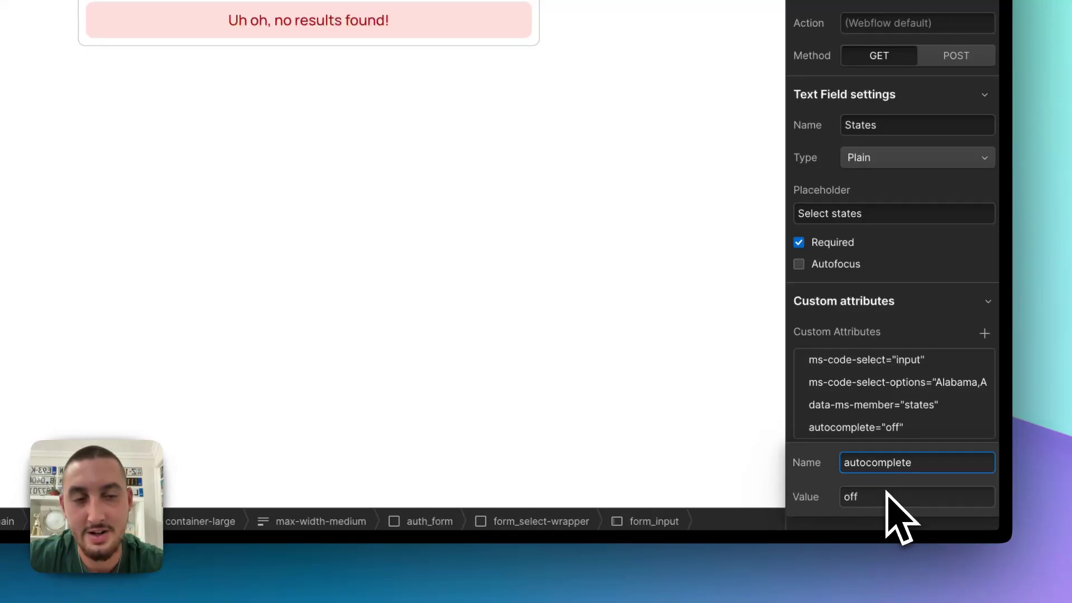
left_click(862, 429)
left_click(847, 386)
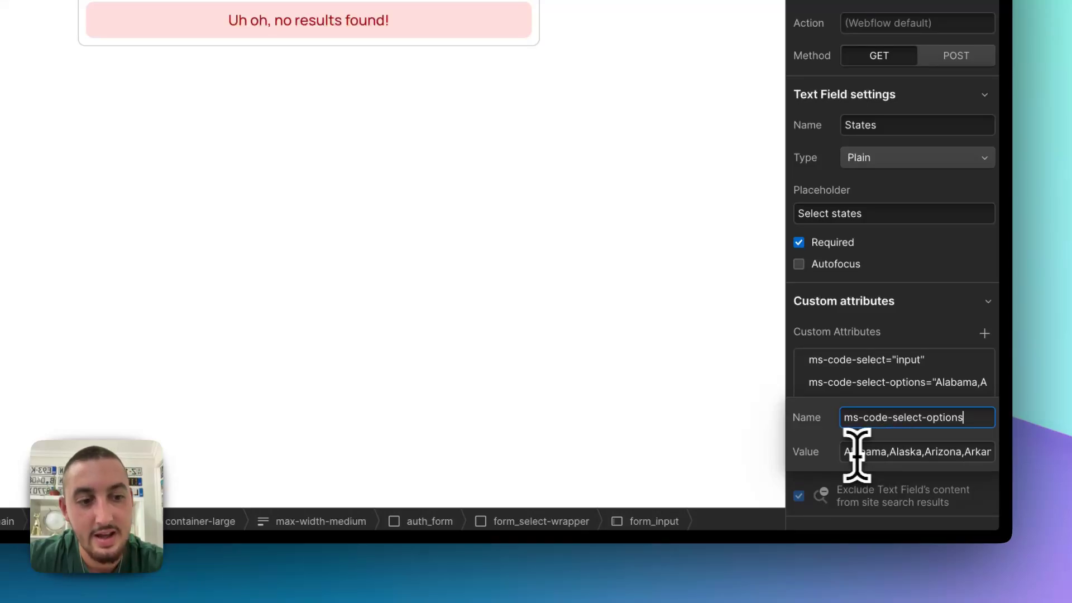
left_click_drag(857, 453, 986, 453)
left_click(967, 453)
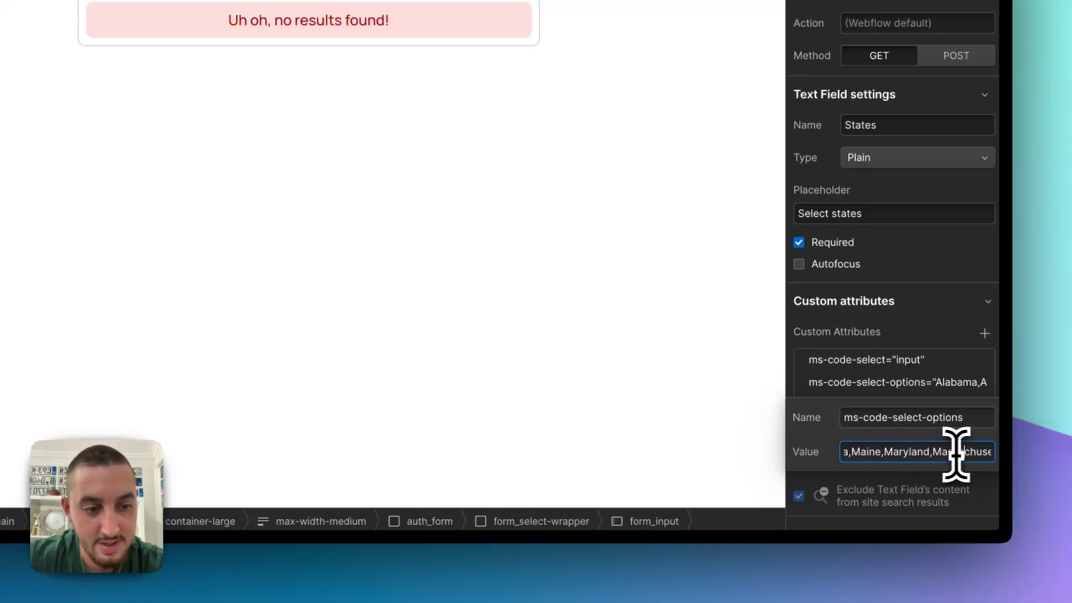
left_click_drag(904, 452, 967, 455)
left_click(894, 452)
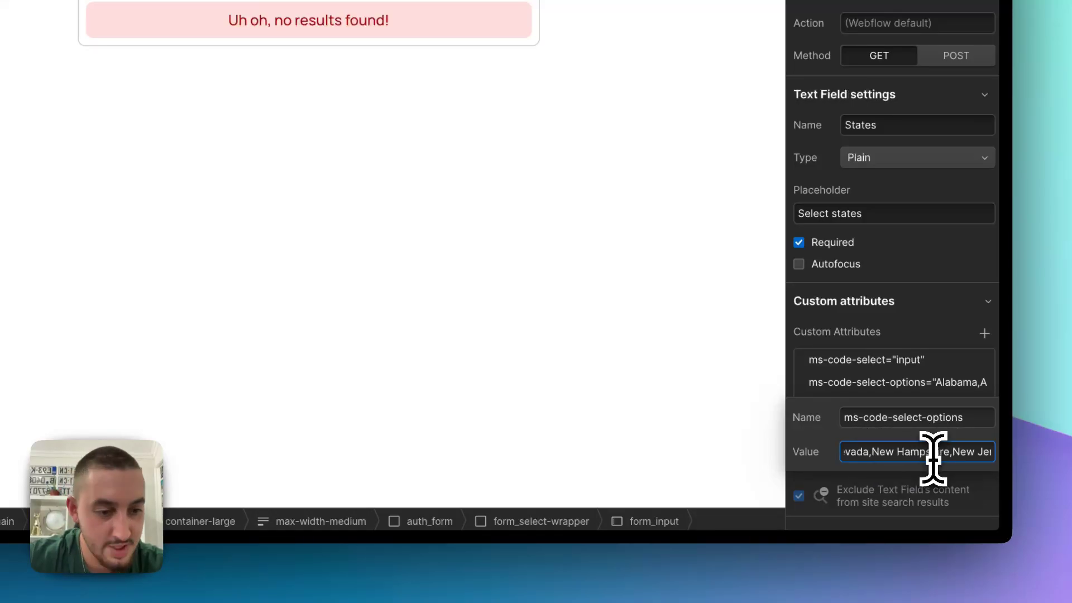
left_click(918, 371)
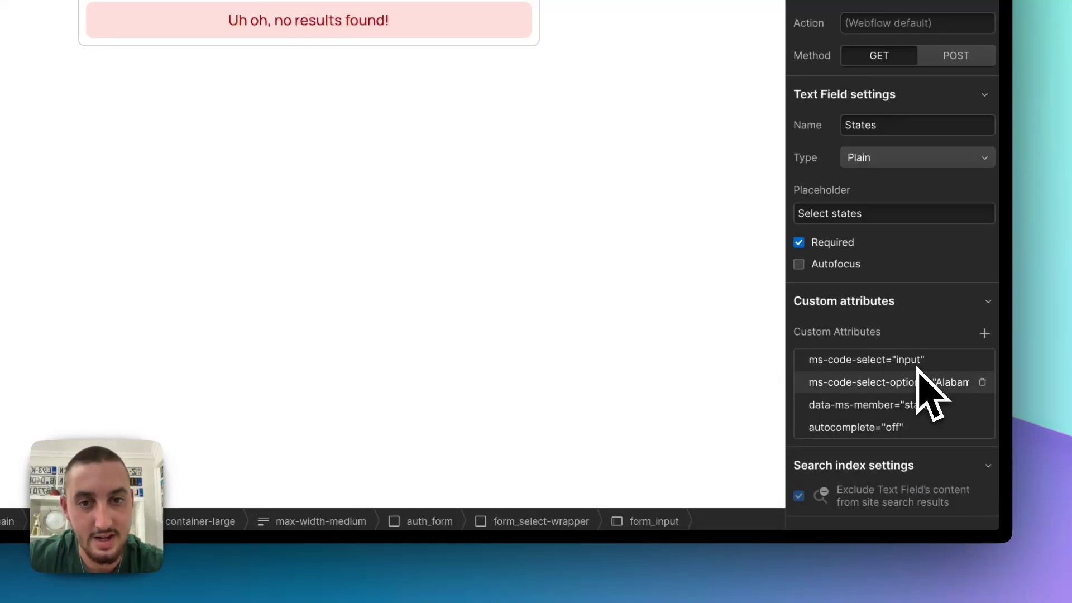